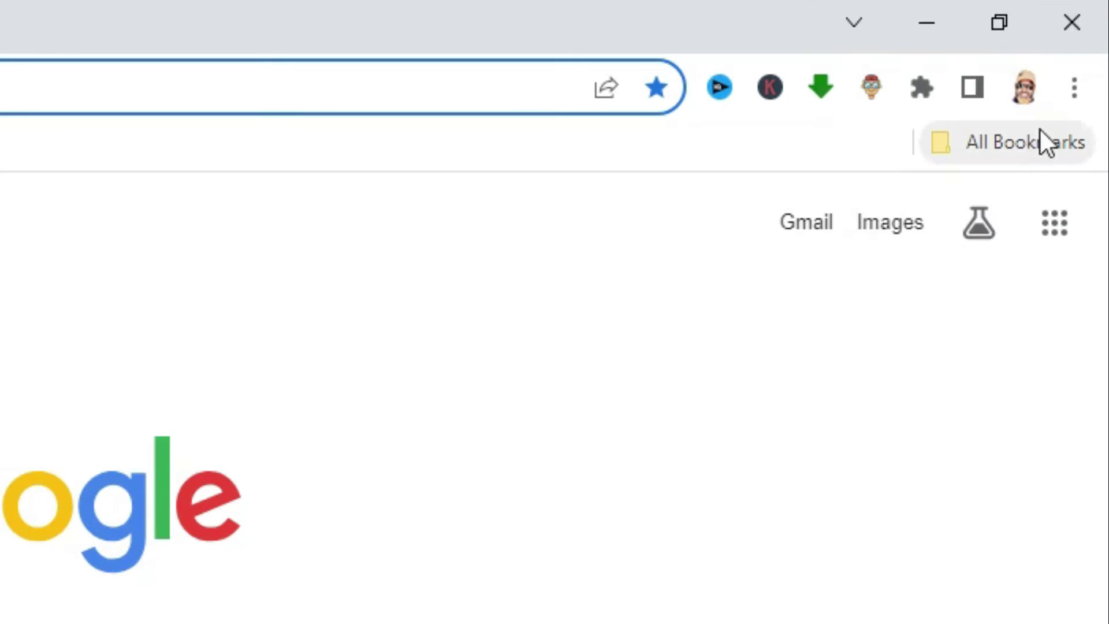
Step: Go to Chrome's Privacy and security settings page from the browser menu
left_click(1072, 89)
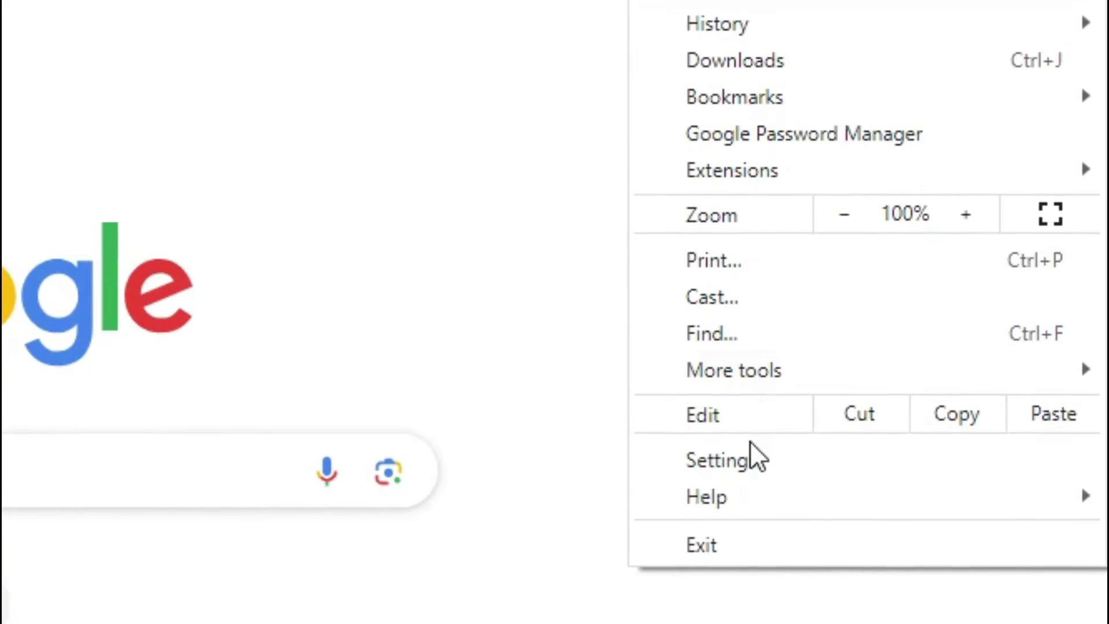
left_click(750, 459)
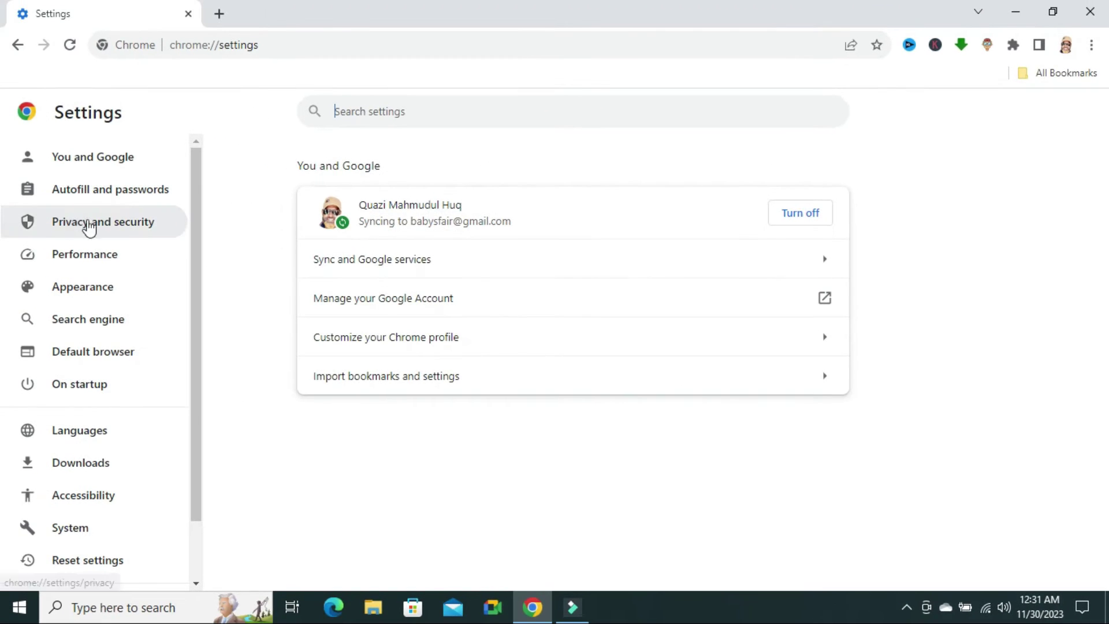
left_click(123, 225)
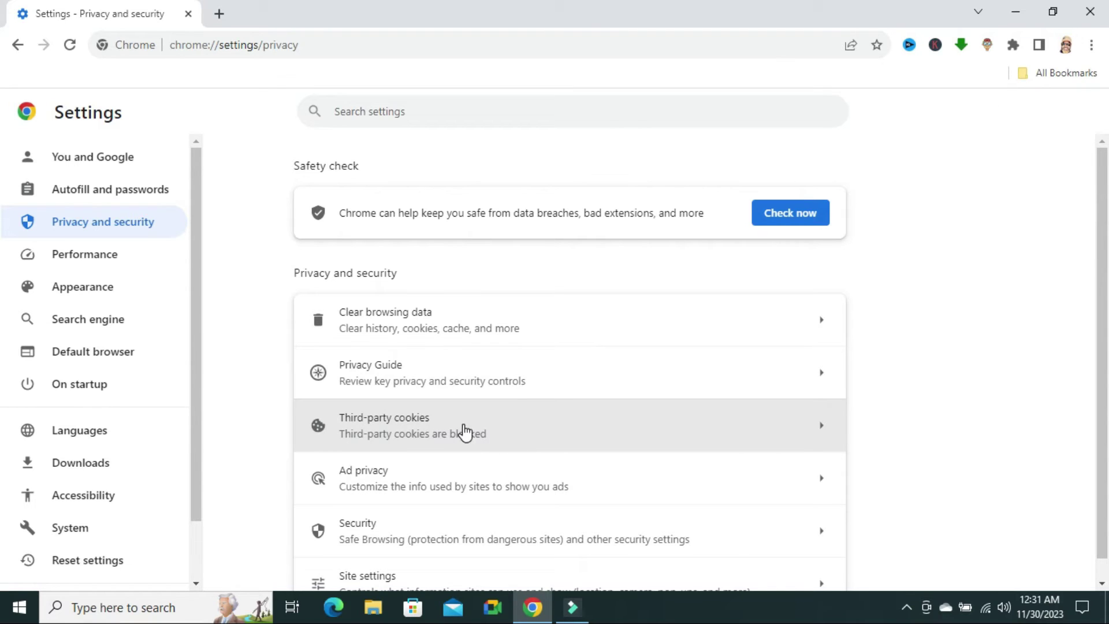
Step: Open the Third-party cookies settings from the Privacy and security page
left_click(463, 431)
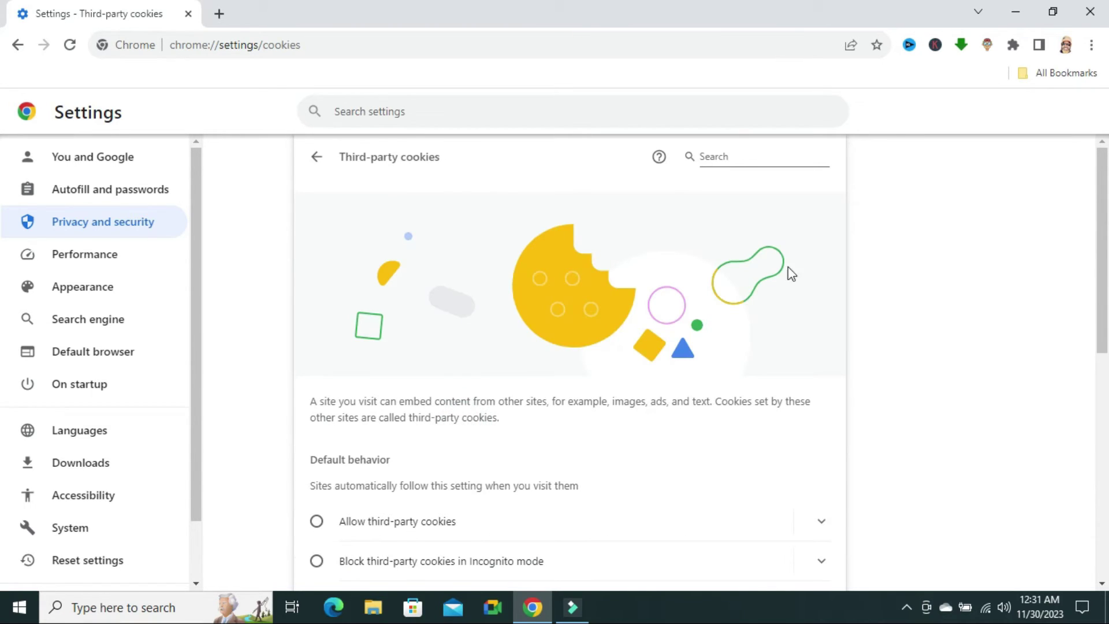
left_click_drag(1103, 257, 1102, 325)
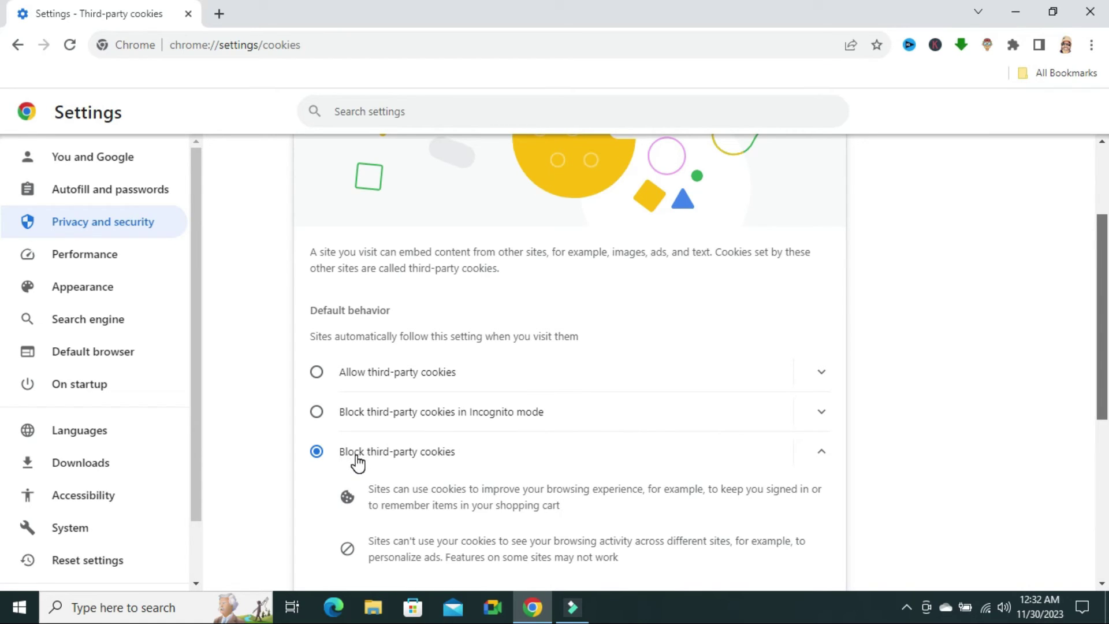
Step: Switch the default behaviour to 'Allow third-party cookies'
left_click(315, 372)
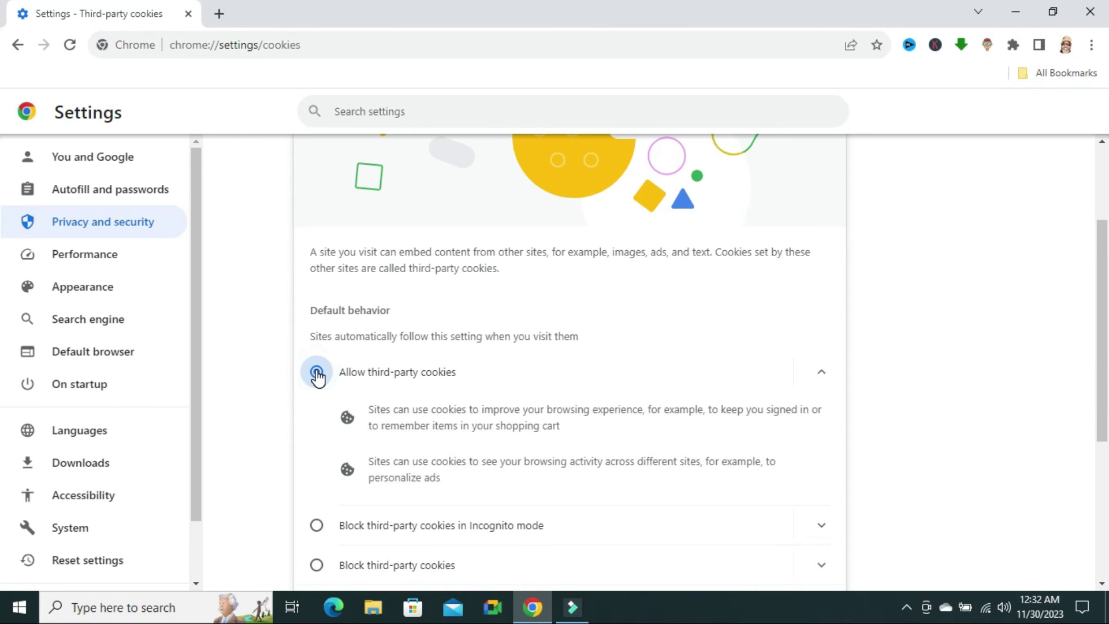